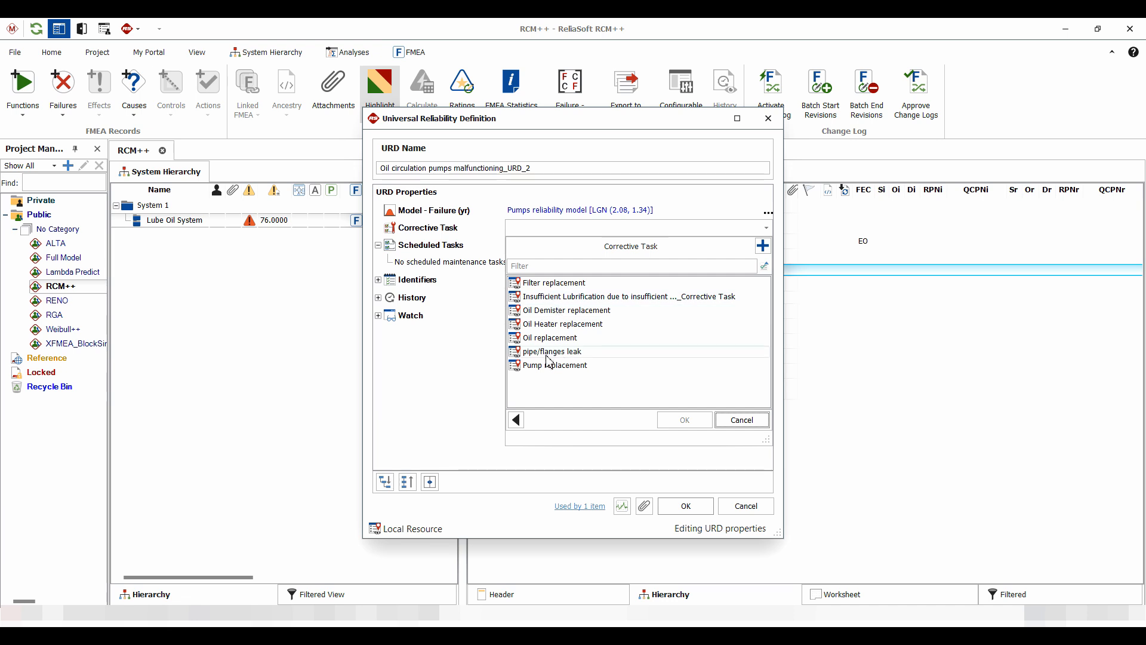
Assign Pump replacement as the corrective task of the oil circulation pumps URD and confirm the definition
{"action": "left_click", "coordinate": [548, 367]}
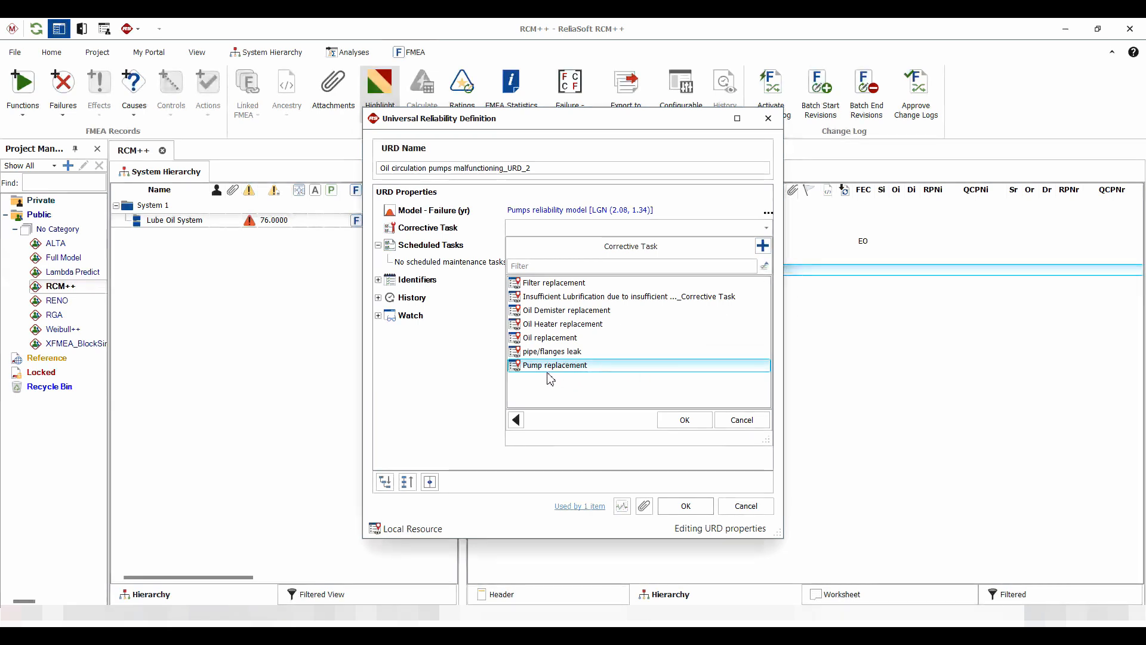
{"action": "left_click", "coordinate": [684, 421]}
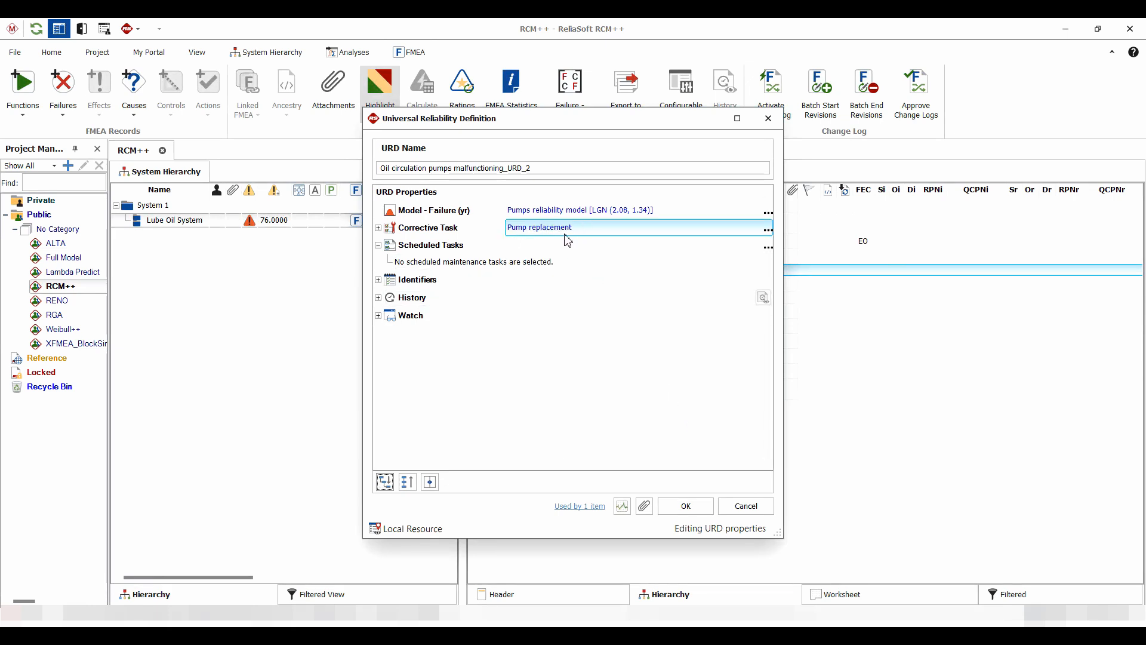
{"action": "left_click", "coordinate": [687, 508]}
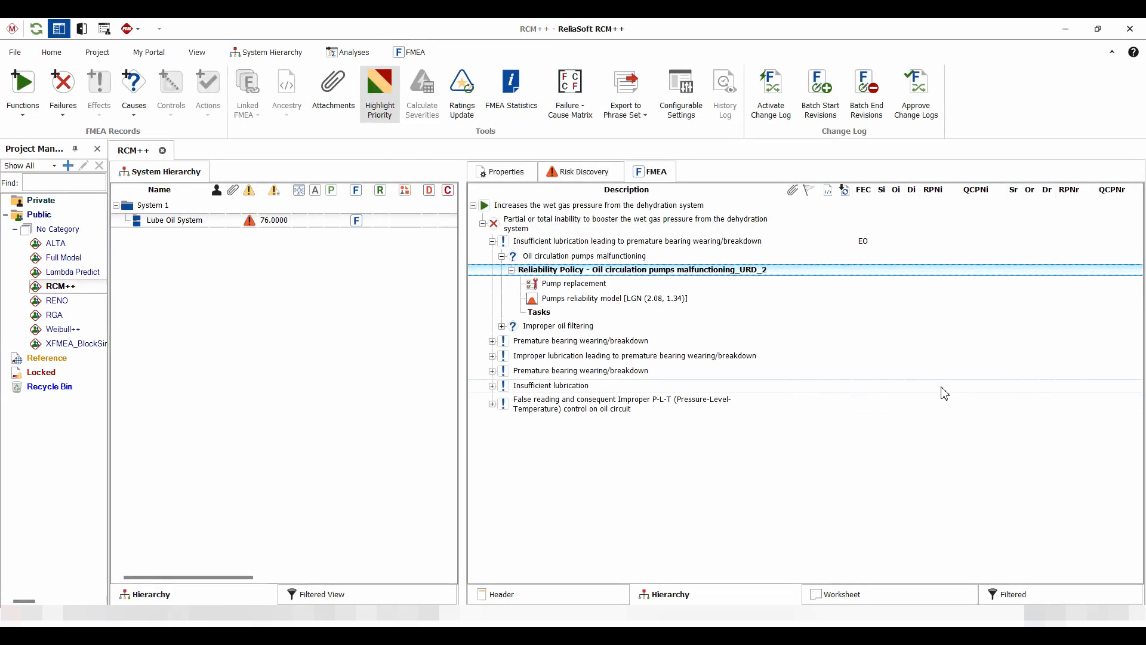
Open the Pump replacement maintenance task and examine the options for when the corrective task starts
{"action": "left_click", "coordinate": [566, 284]}
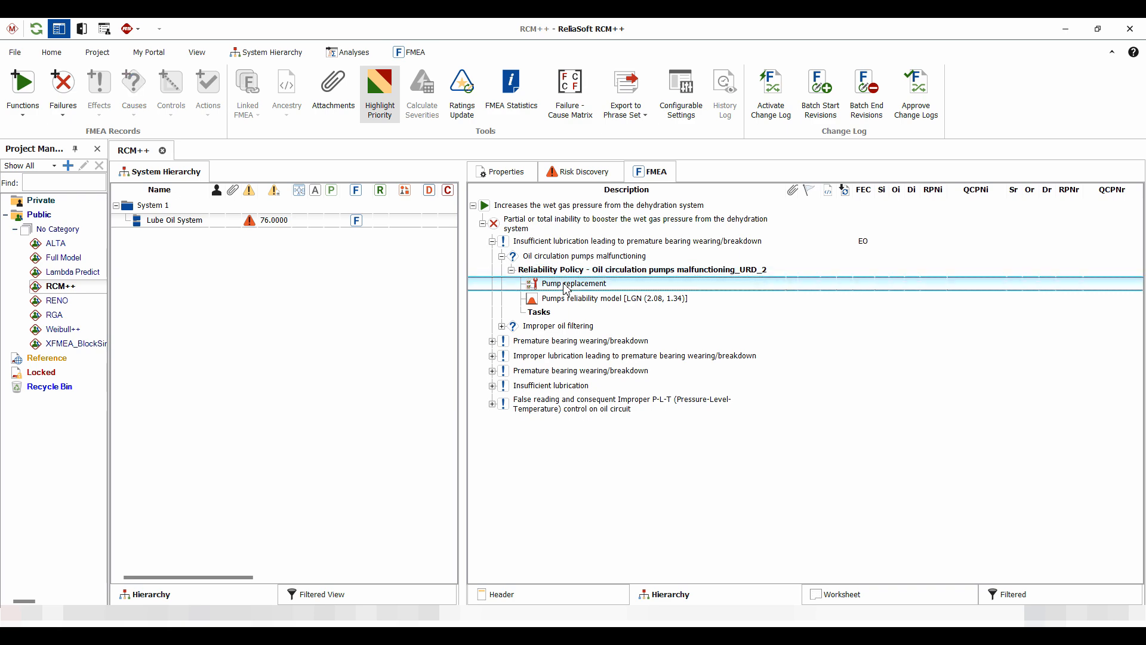
{"action": "double_click", "coordinate": [565, 284]}
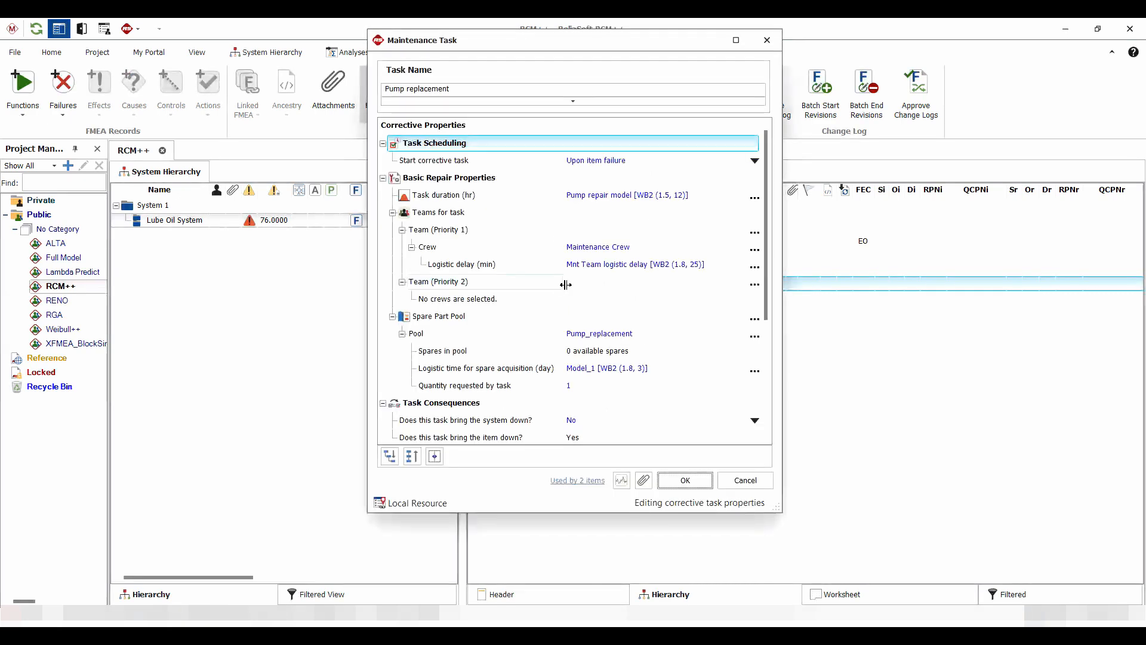
{"action": "left_click_drag", "start_coordinate": [571, 515], "coordinate": [560, 574]}
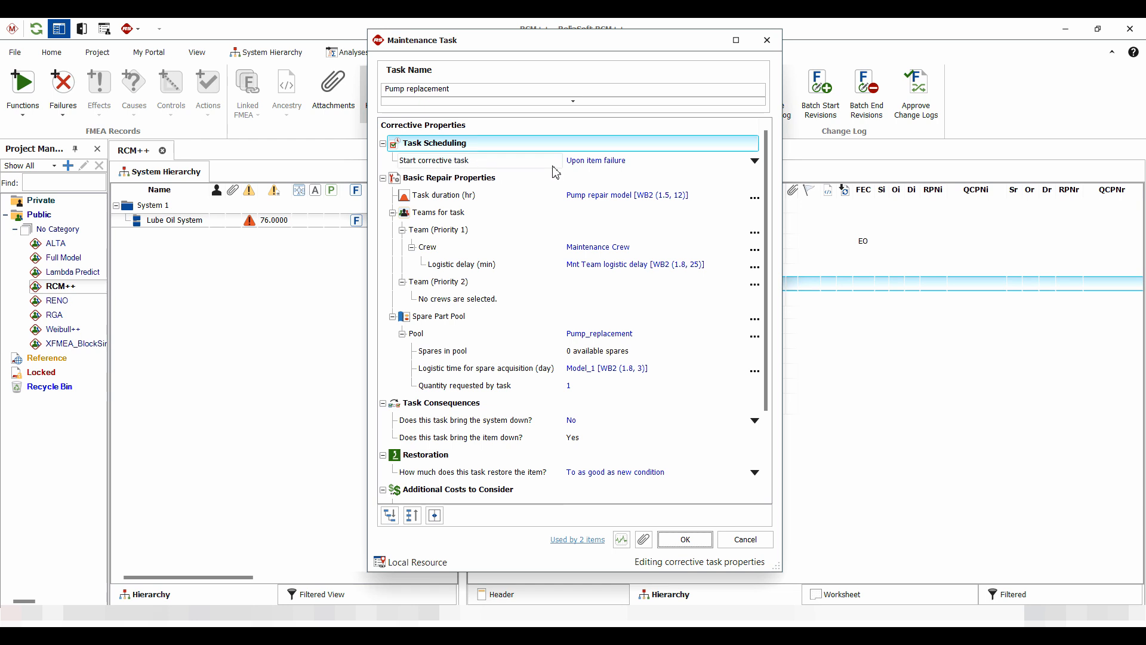
{"action": "left_click", "coordinate": [614, 167]}
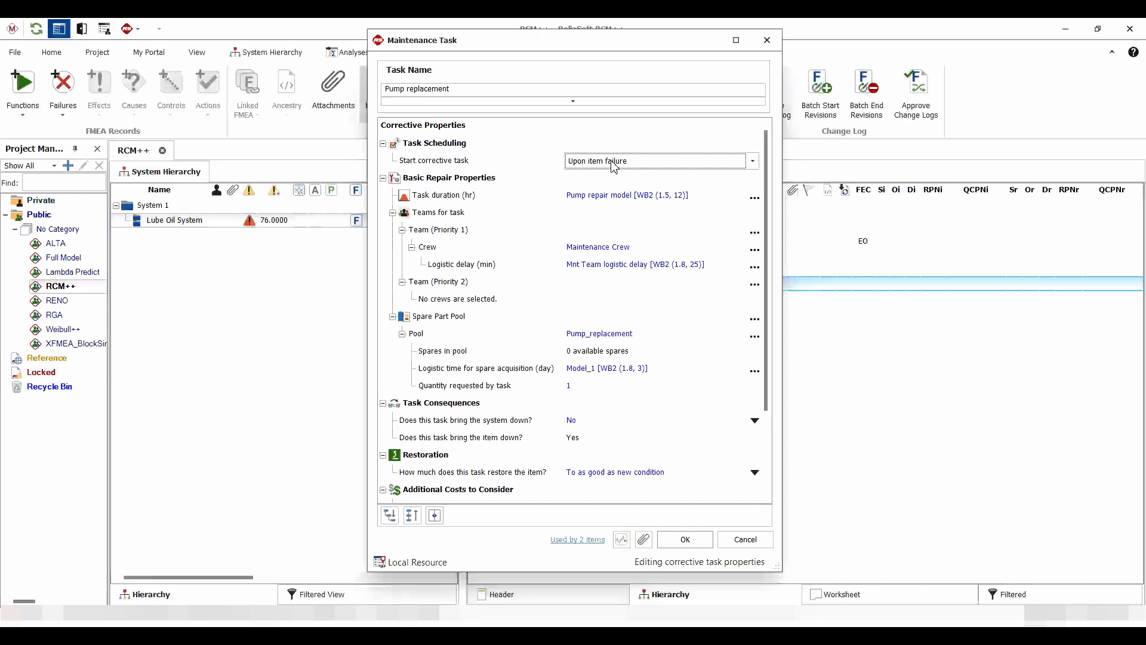
{"action": "left_click", "coordinate": [615, 167]}
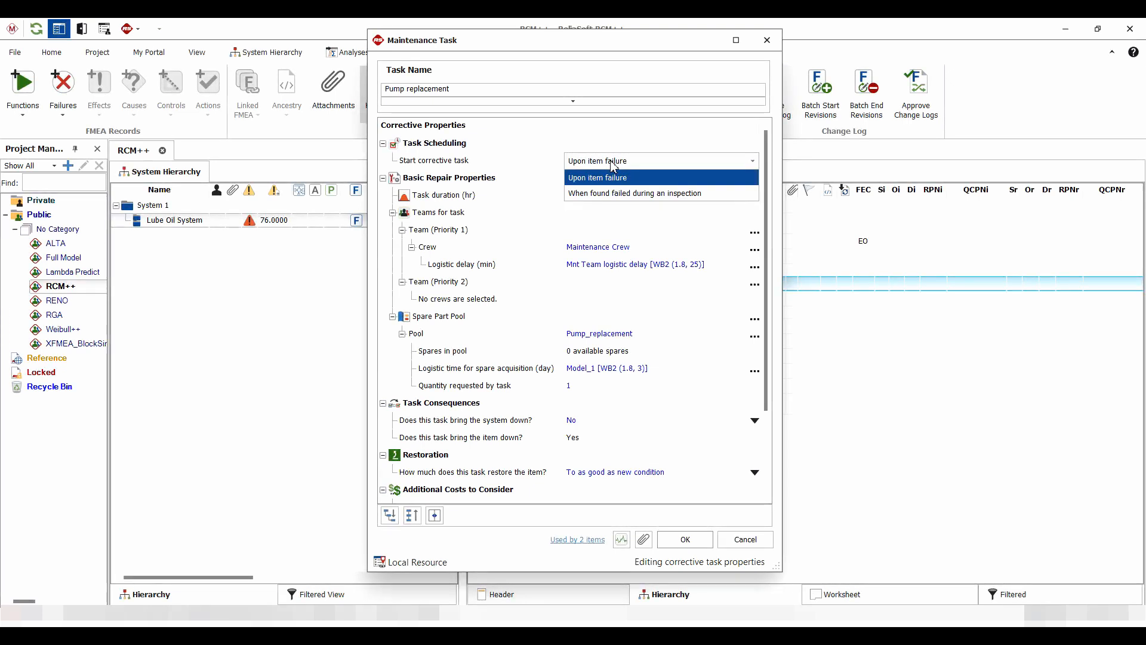
{"action": "left_click", "coordinate": [615, 167]}
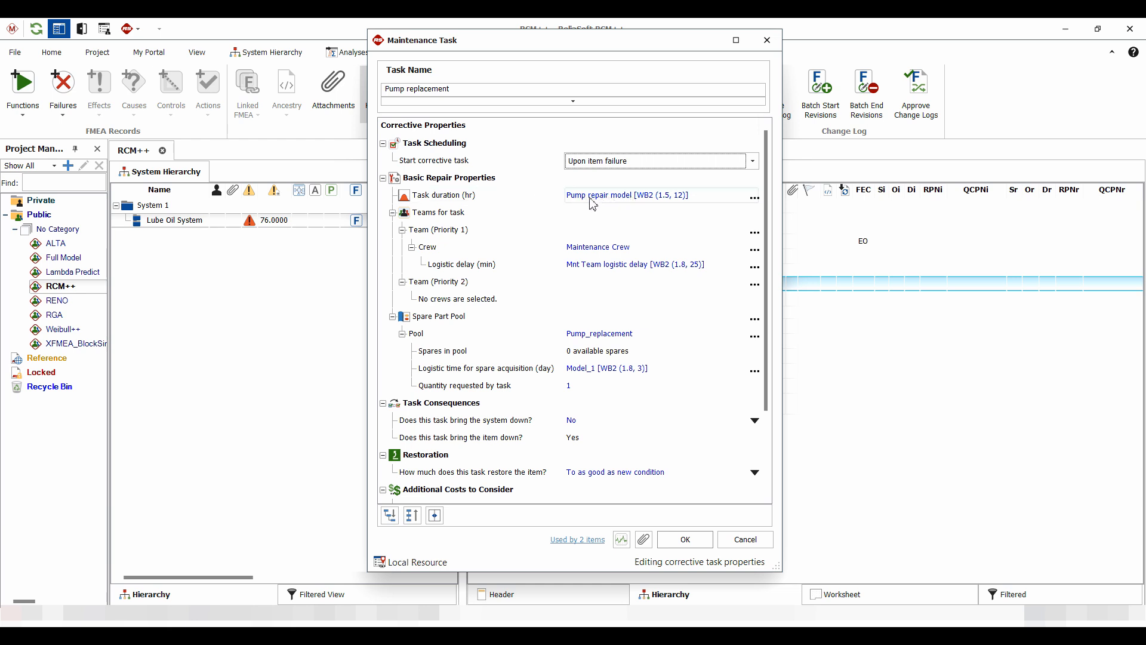
Open and review the Pump repair model used for the task duration, then close it
{"action": "left_click", "coordinate": [753, 198]}
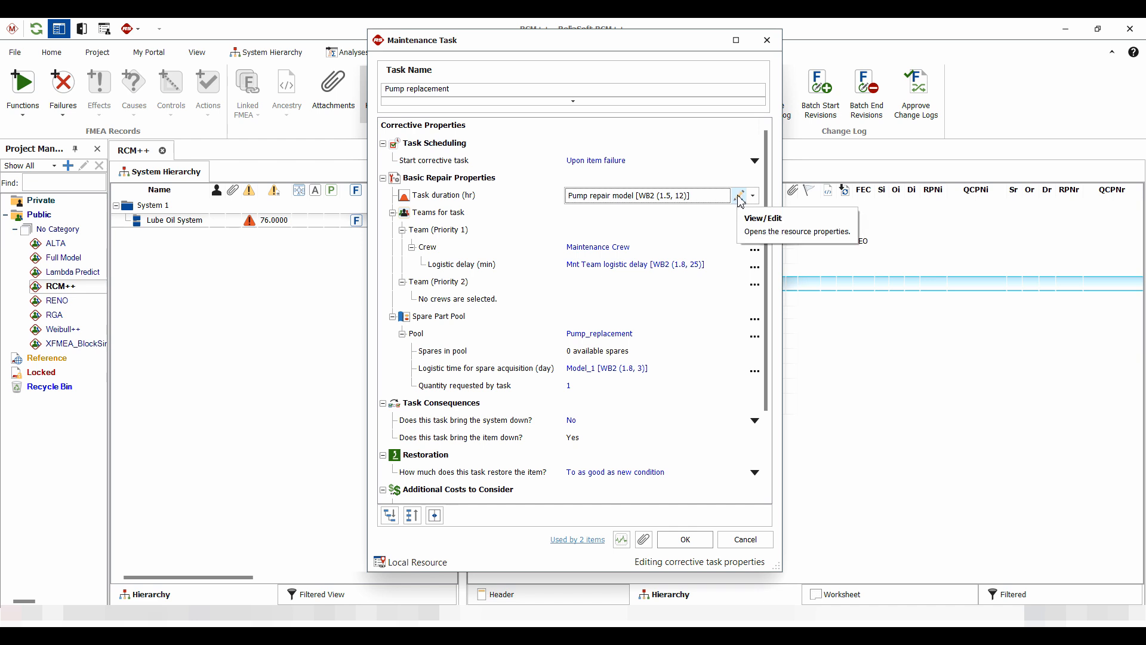
{"action": "left_click", "coordinate": [740, 198]}
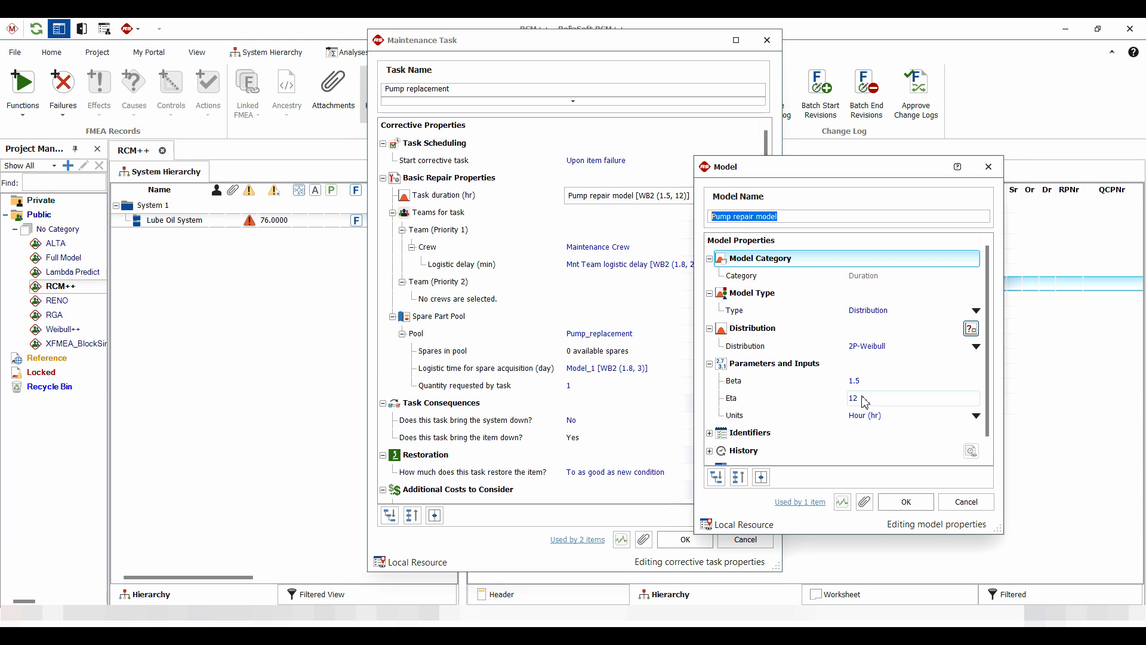
{"action": "left_click", "coordinate": [906, 502]}
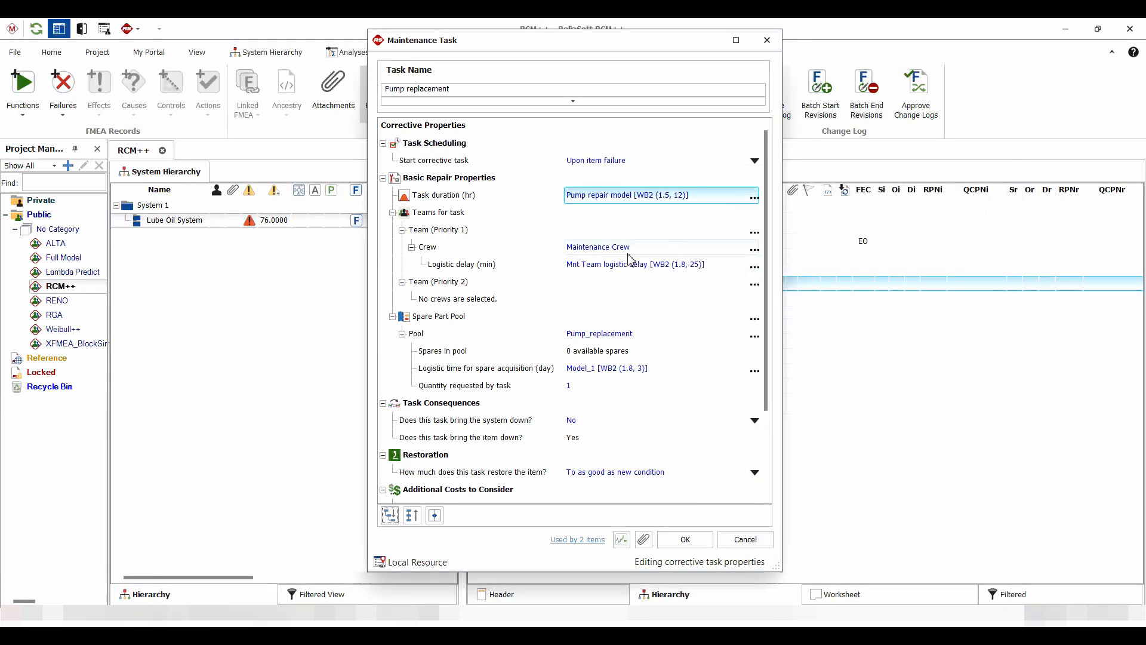
Inspect the Maintenance Crew properties and its Mnt Team logistic delay model, then close both
{"action": "left_click", "coordinate": [607, 253]}
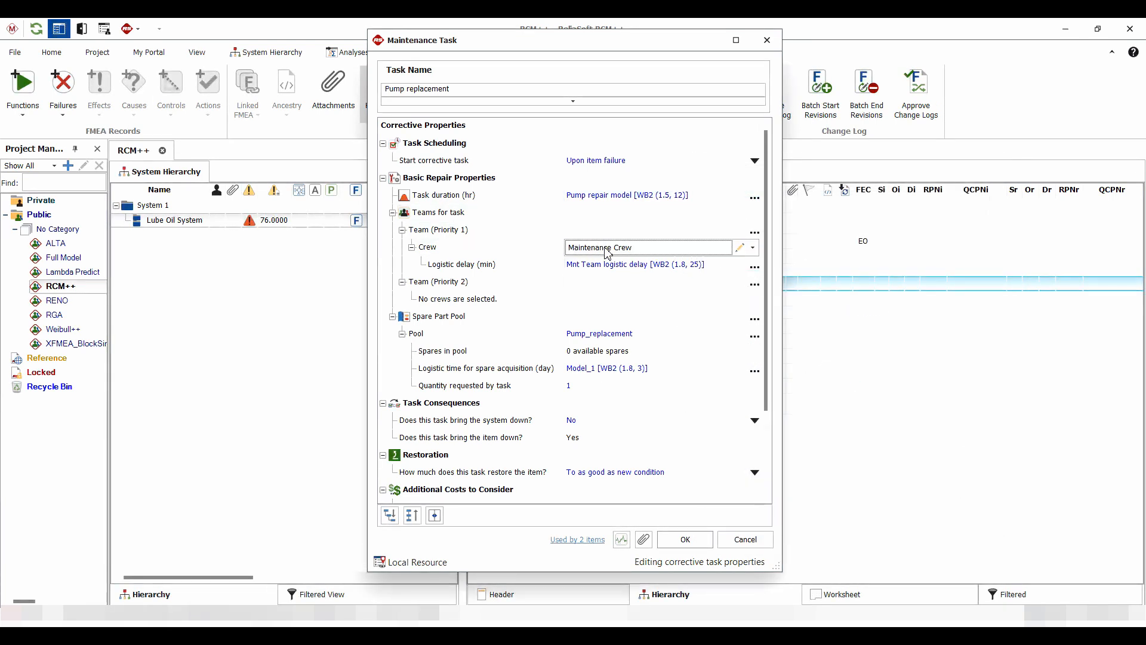
{"action": "left_click", "coordinate": [740, 248]}
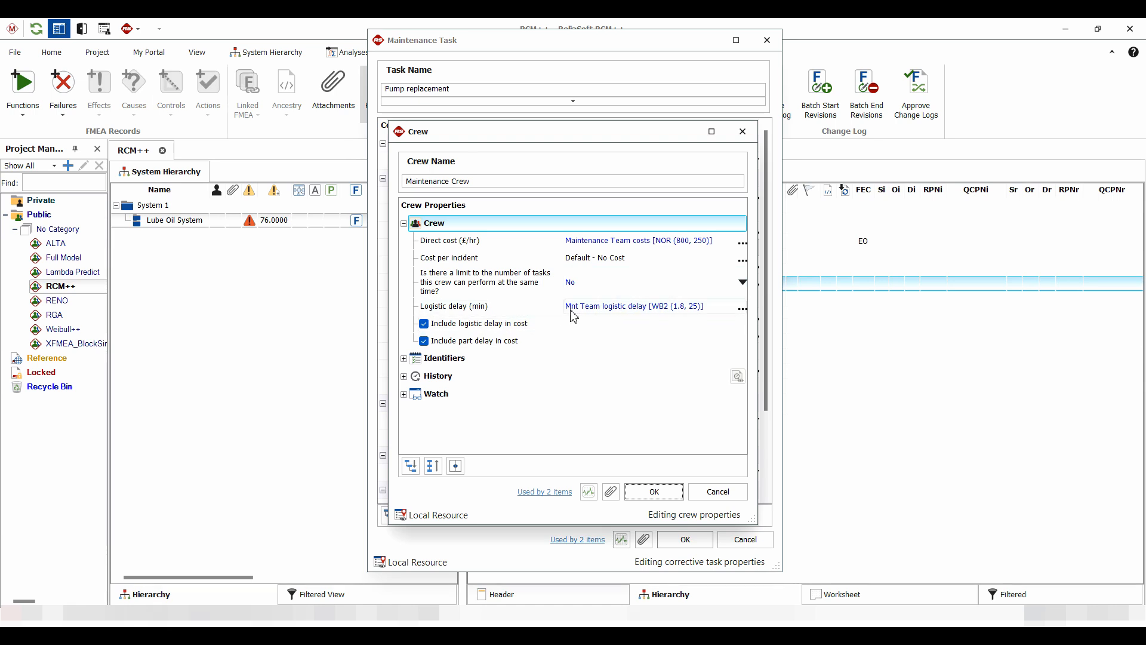
{"action": "left_click", "coordinate": [743, 311]}
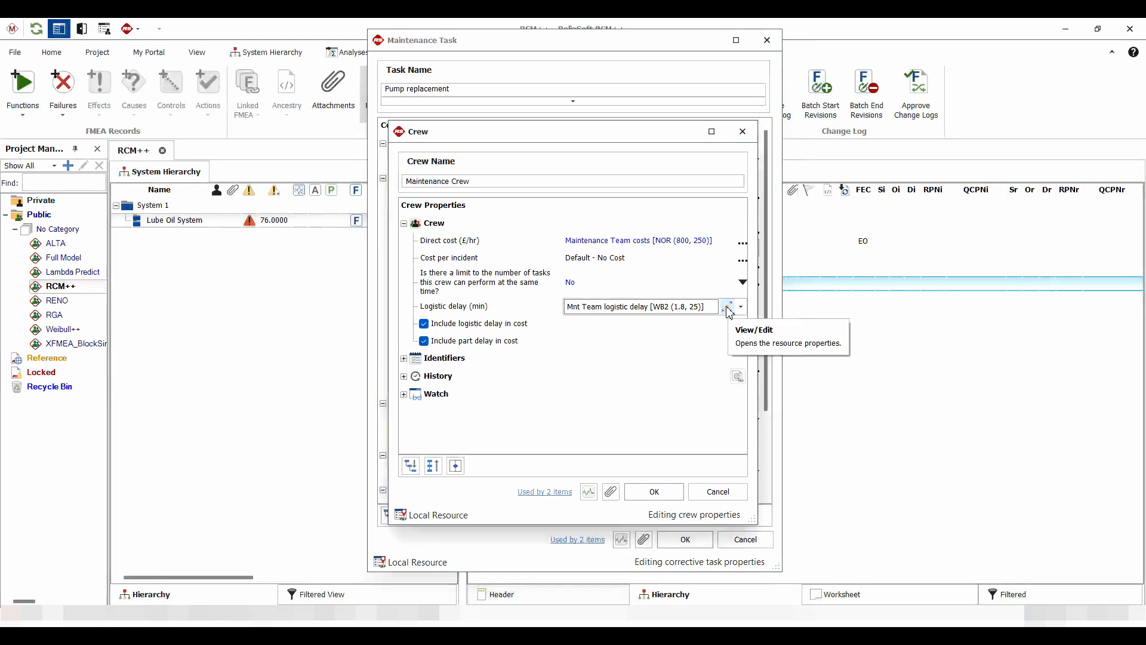
{"action": "left_click", "coordinate": [729, 308]}
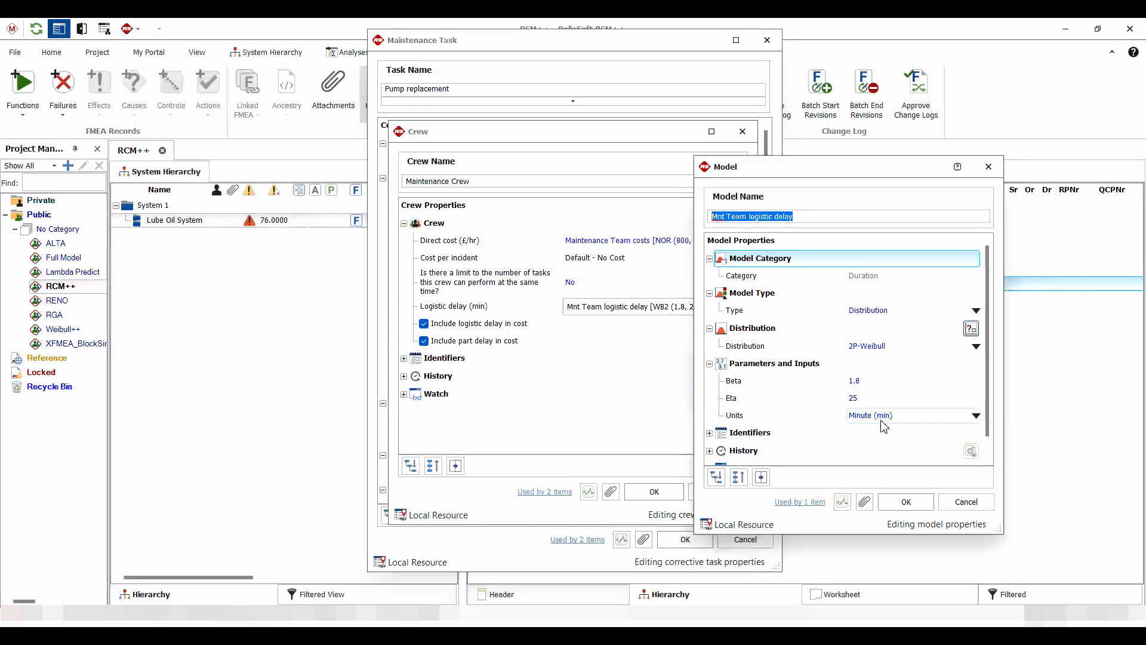
{"action": "left_click", "coordinate": [906, 501]}
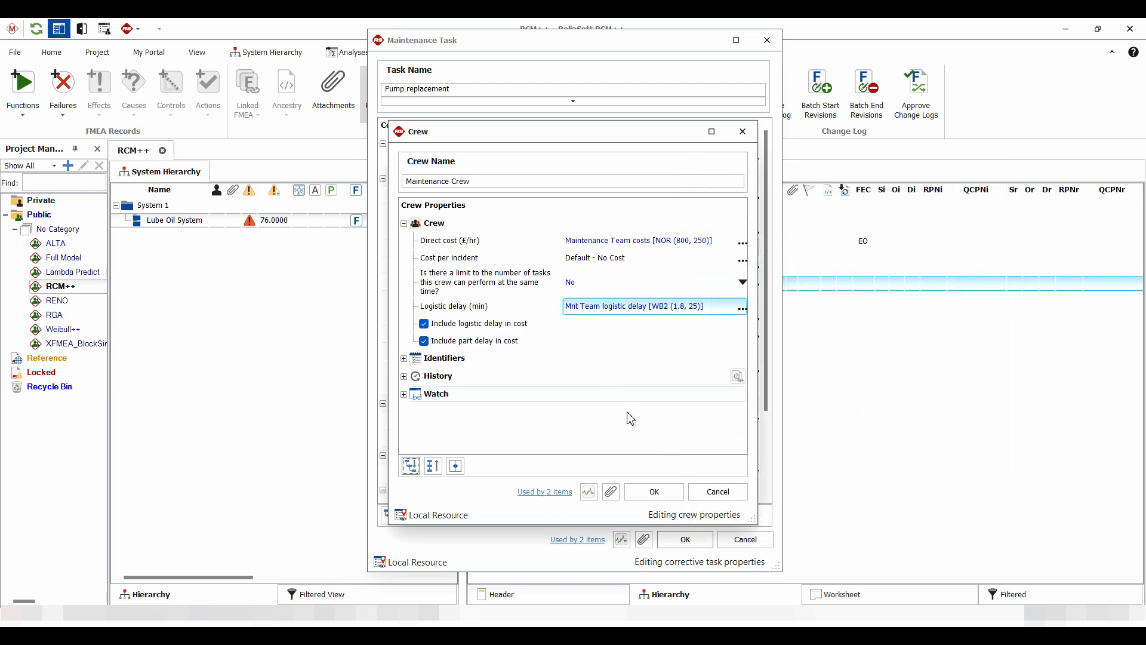
{"action": "left_click", "coordinate": [655, 492]}
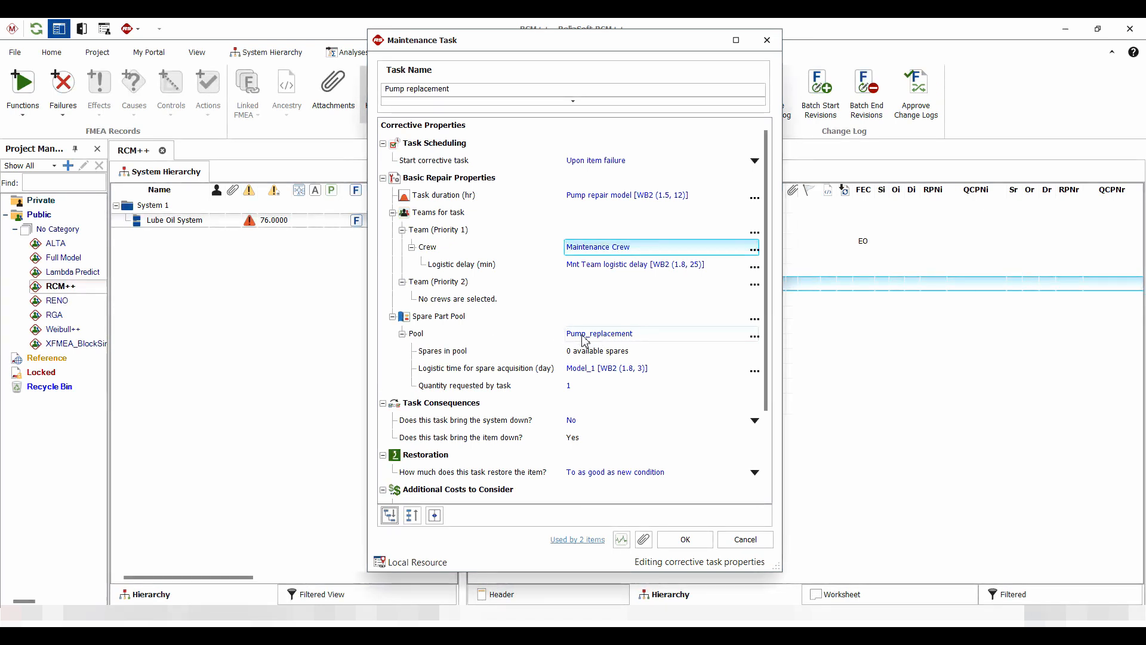
Inspect the Pump_replacement spare part pool, including its direct cost model and spare acquisition logistic time model
{"action": "left_click", "coordinate": [755, 338]}
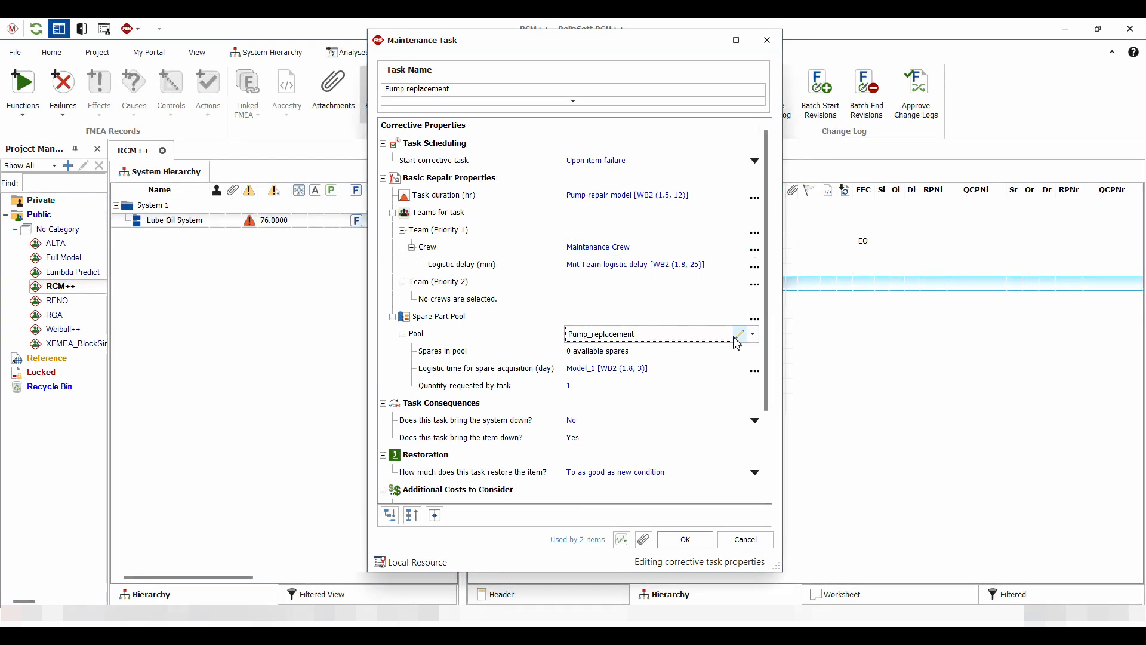
{"action": "double_click", "coordinate": [682, 339]}
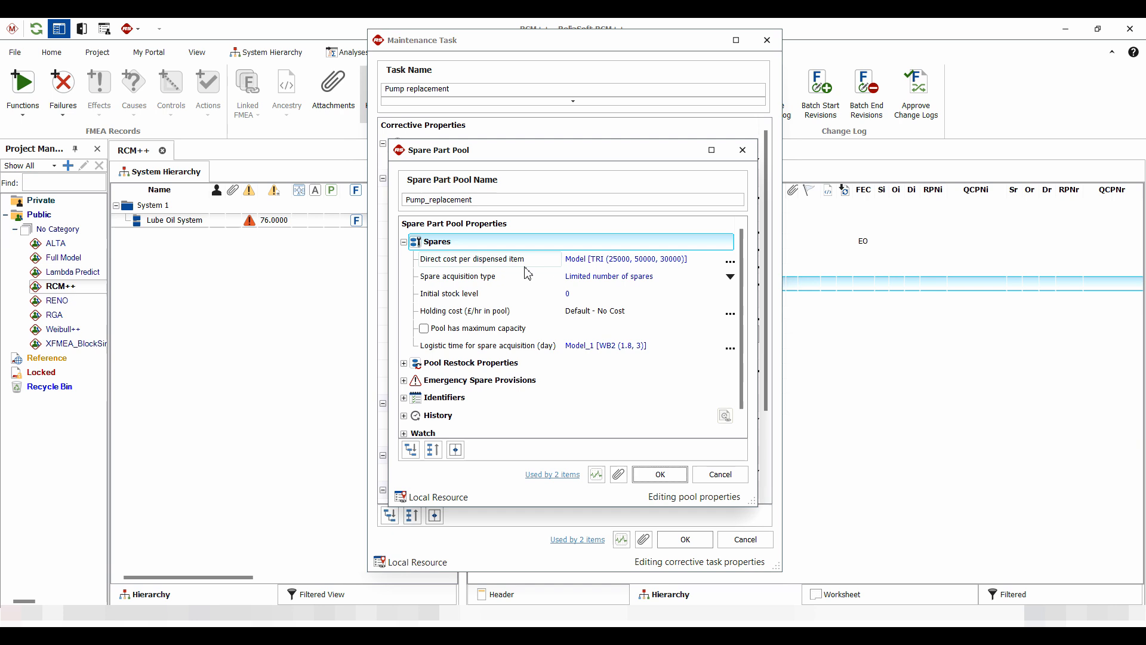
{"action": "left_click", "coordinate": [729, 261]}
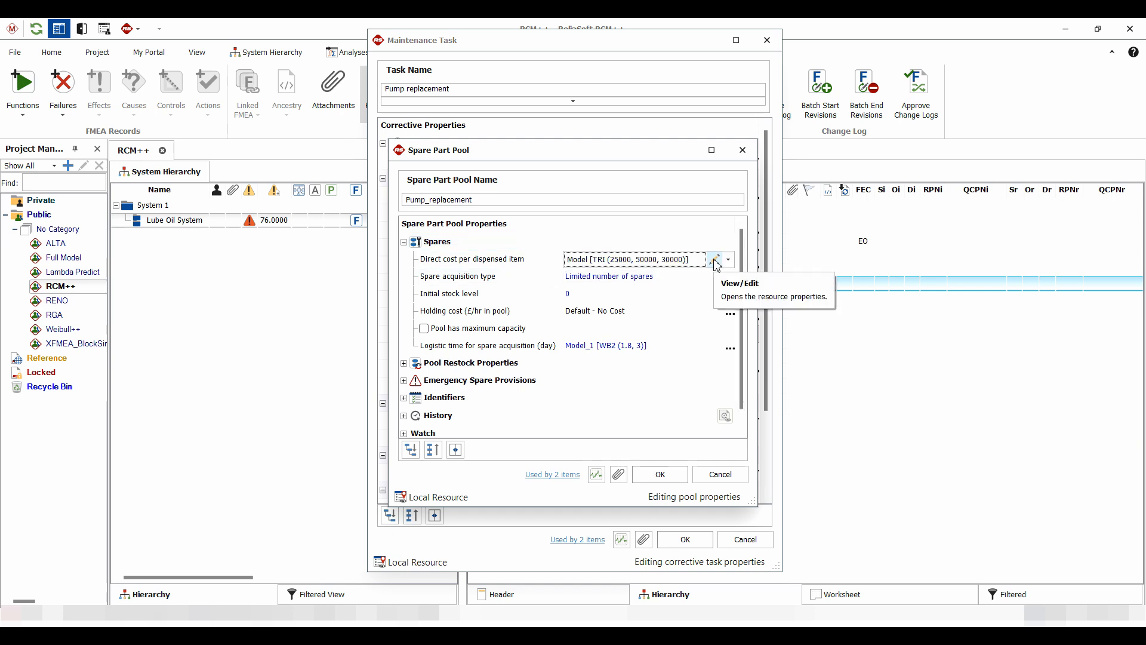
{"action": "left_click", "coordinate": [716, 260]}
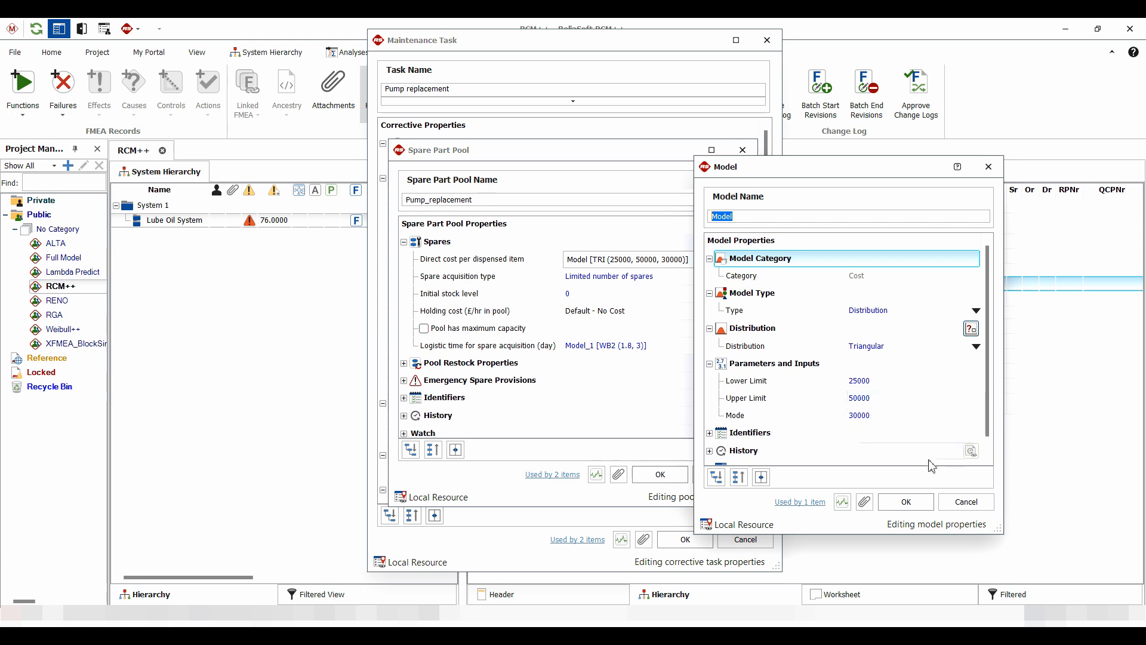
{"action": "left_click", "coordinate": [908, 501]}
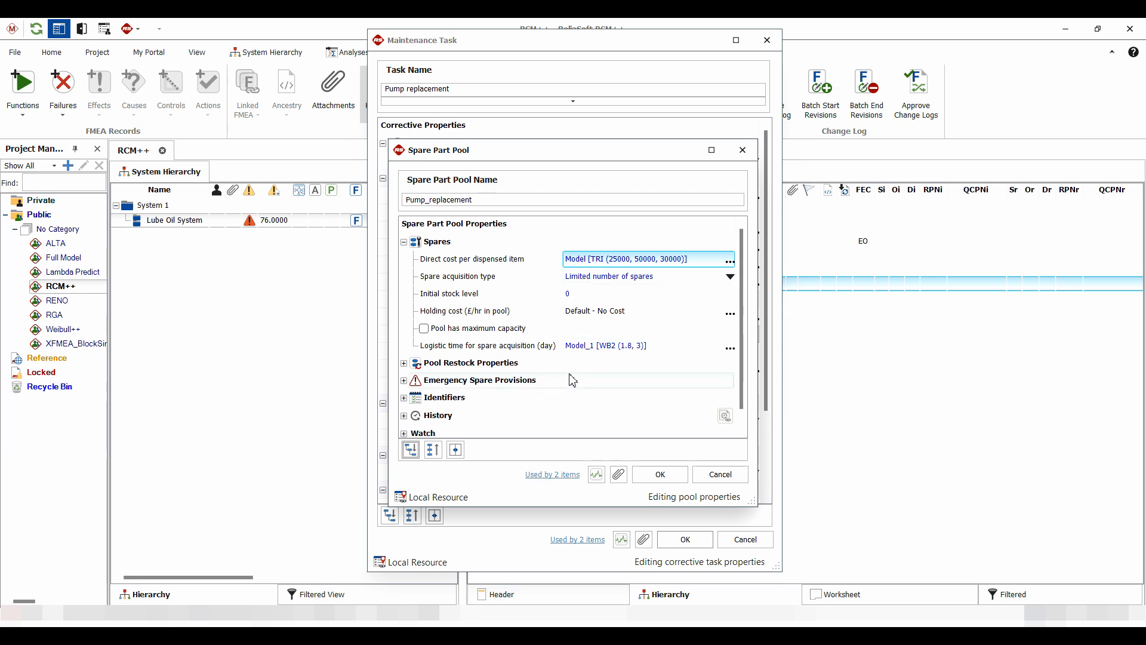
{"action": "left_click", "coordinate": [730, 351]}
{"action": "left_click", "coordinate": [714, 347]}
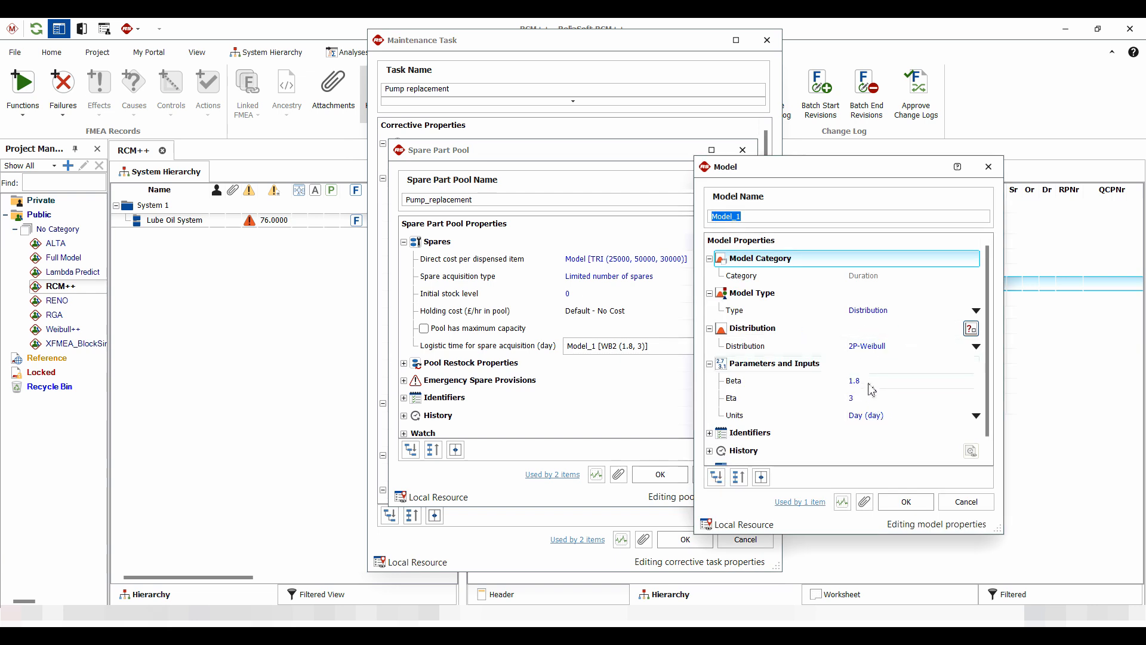
{"action": "left_click", "coordinate": [909, 507]}
{"action": "left_click", "coordinate": [660, 474]}
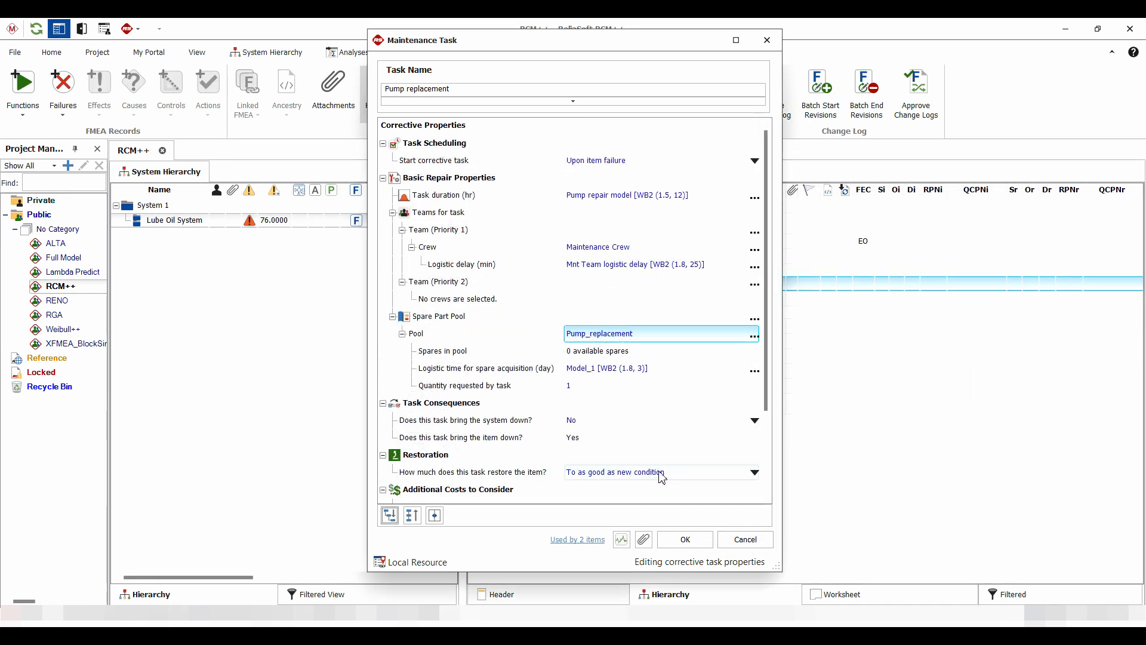
Review the Downtime_rate model under additional costs, then close the maintenance task
{"action": "left_click_drag", "start_coordinate": [766, 371], "coordinate": [767, 431]}
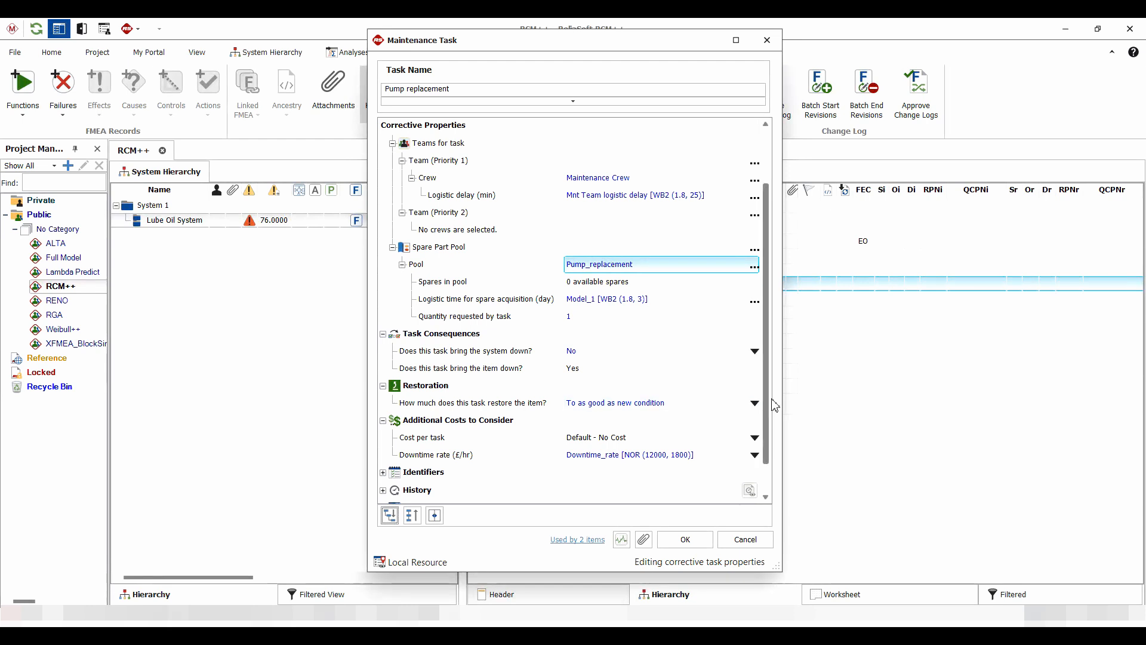
{"action": "left_click", "coordinate": [604, 454]}
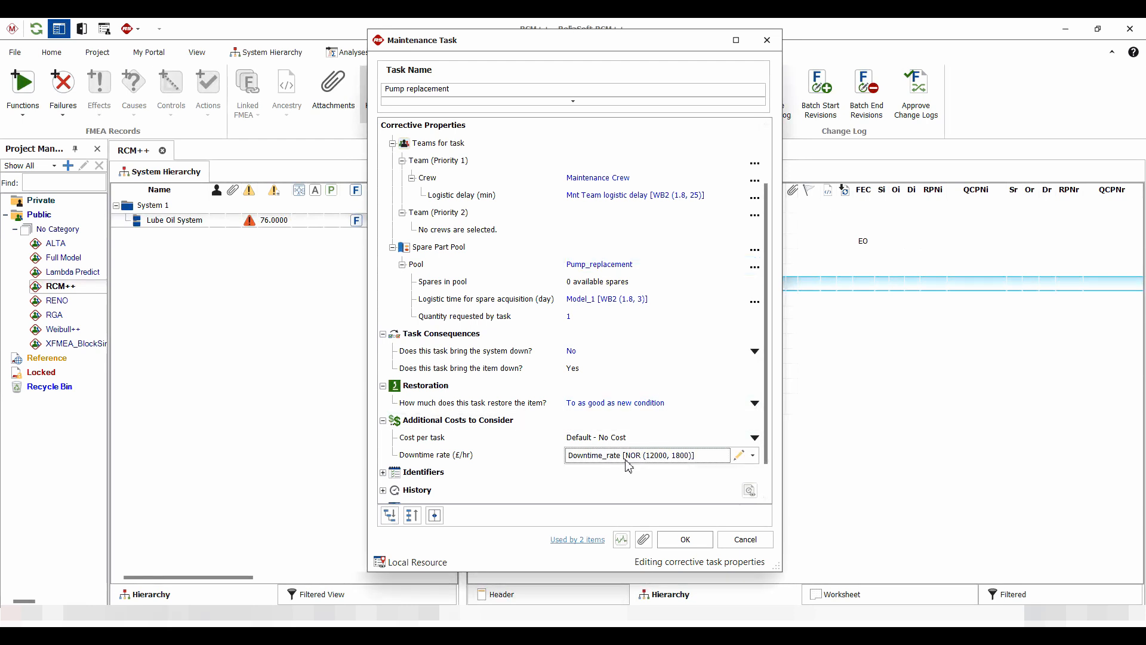
{"action": "left_click", "coordinate": [738, 456]}
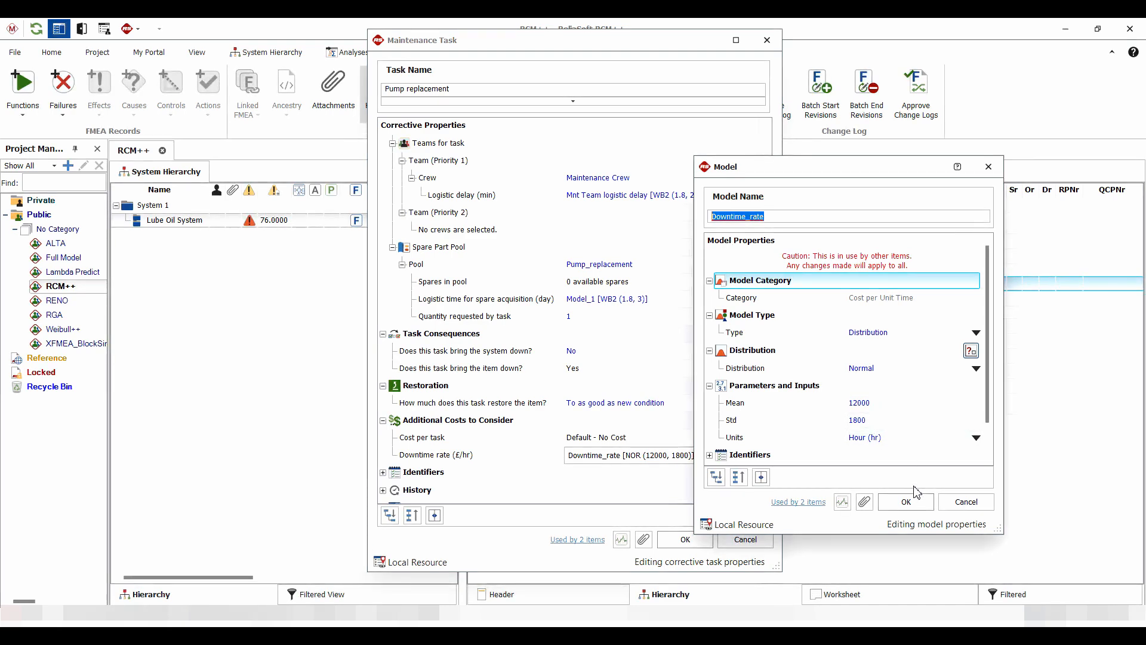
{"action": "left_click", "coordinate": [906, 503]}
{"action": "left_click", "coordinate": [685, 540]}
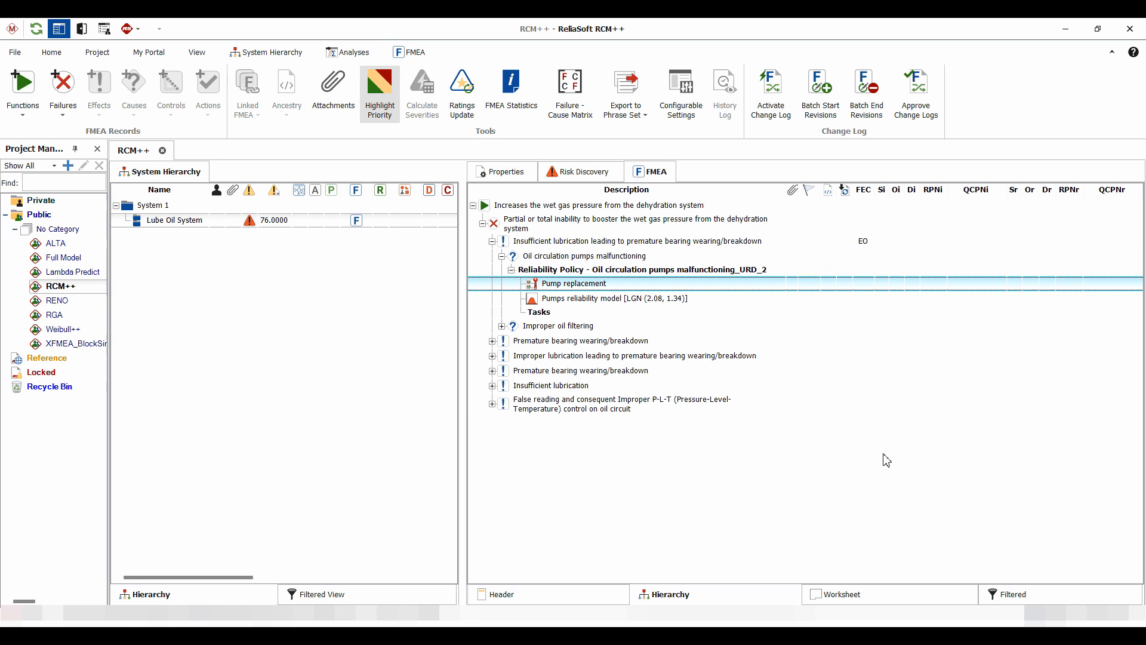